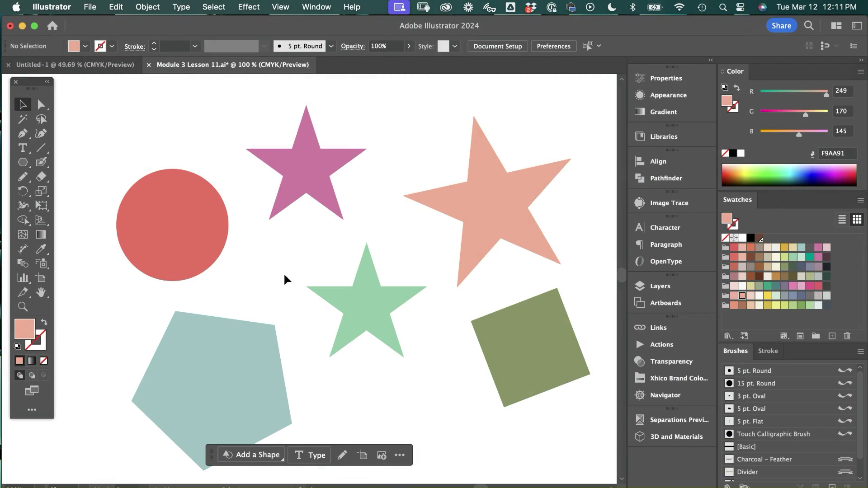
# Select the stars and the red circle in turn to bring up the contextual taskbar.
pyautogui.click(289, 161)
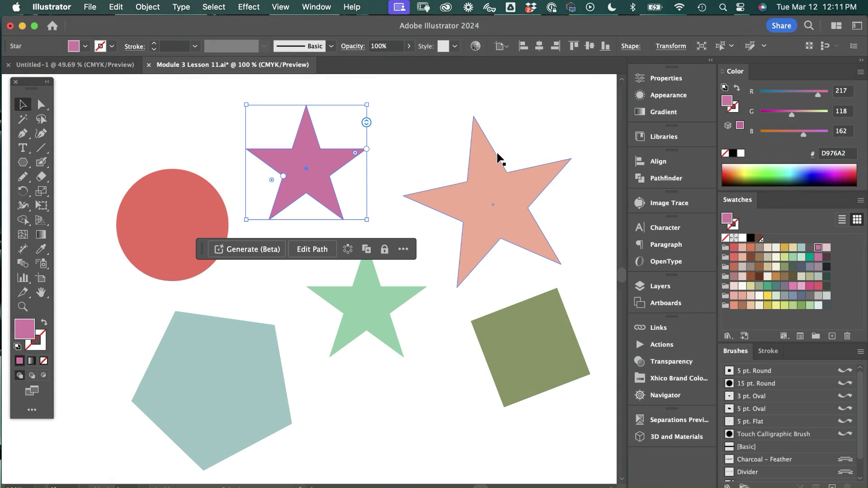
pyautogui.click(491, 163)
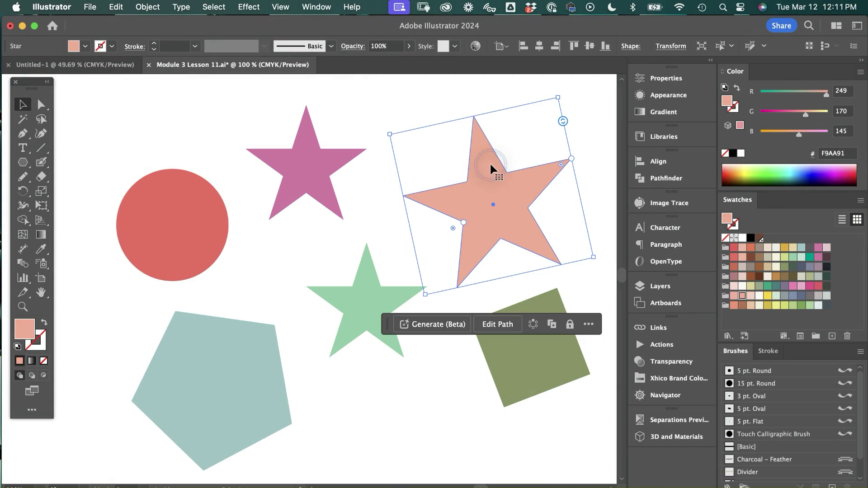
pyautogui.click(370, 277)
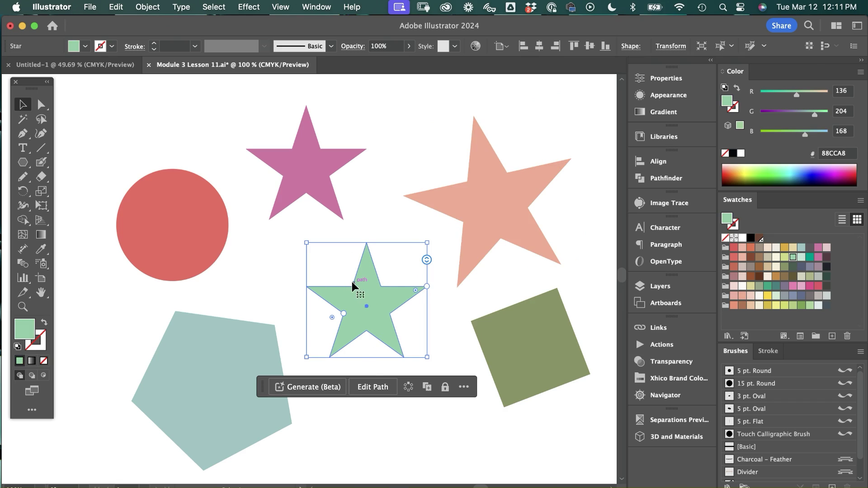
pyautogui.click(318, 179)
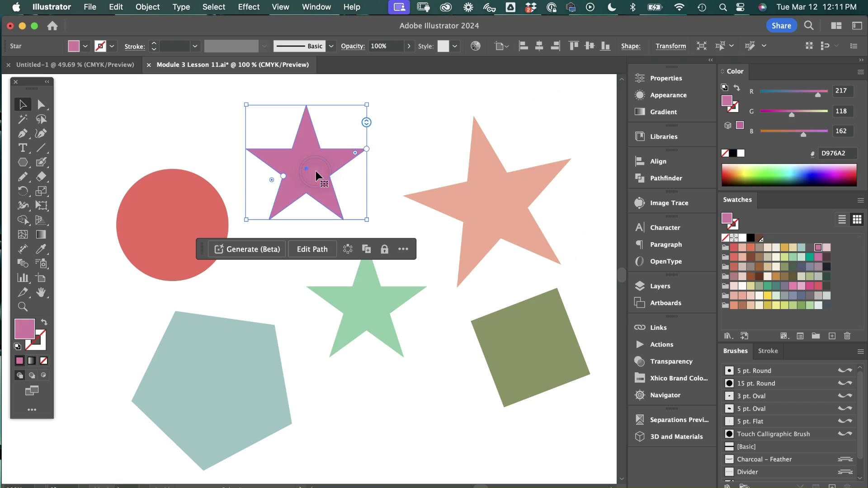
pyautogui.click(202, 194)
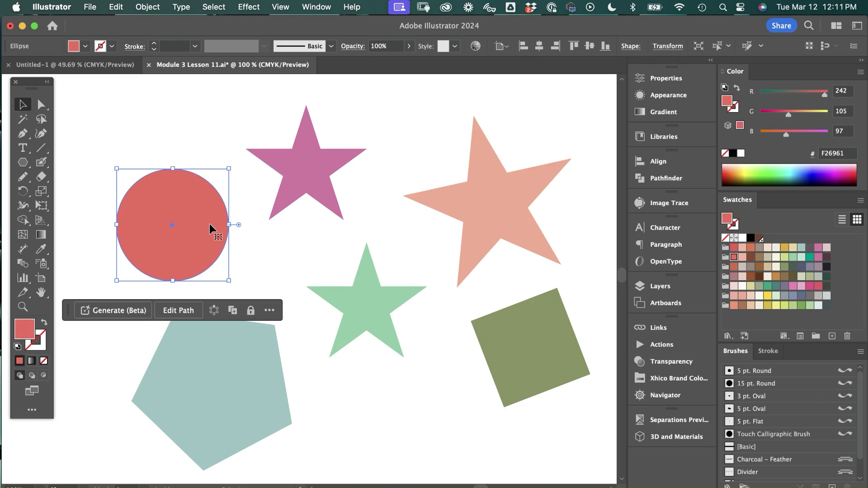
# Move the contextual taskbar above the artwork and pin it there.
pyautogui.moveTo(71, 317); pyautogui.dragTo(71, 103)
pyautogui.click(274, 106)
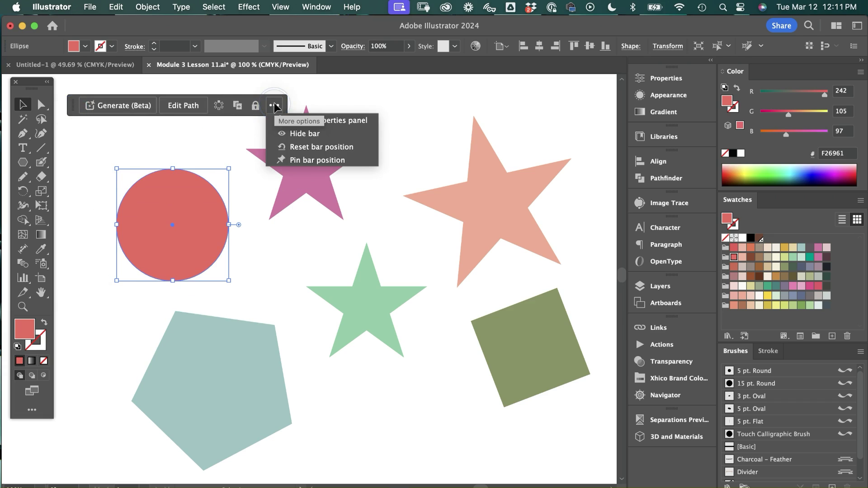
pyautogui.click(301, 160)
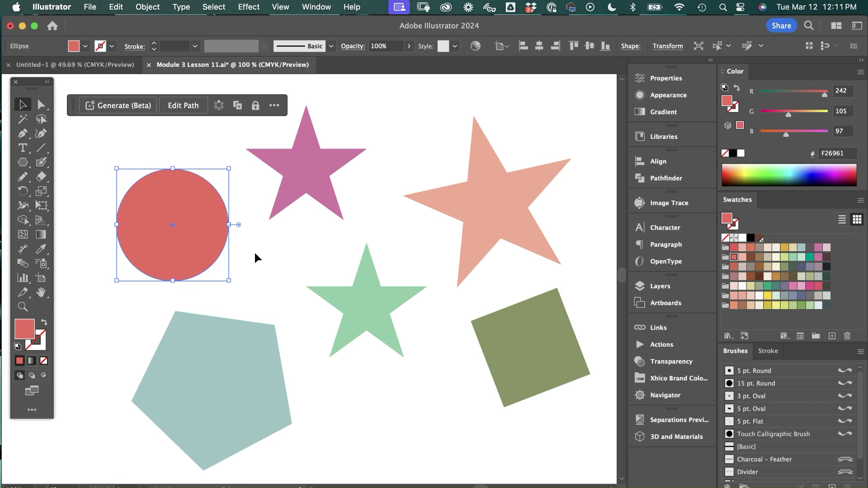
# With the salmon star selected, reset the taskbar to its default position.
pyautogui.click(470, 253)
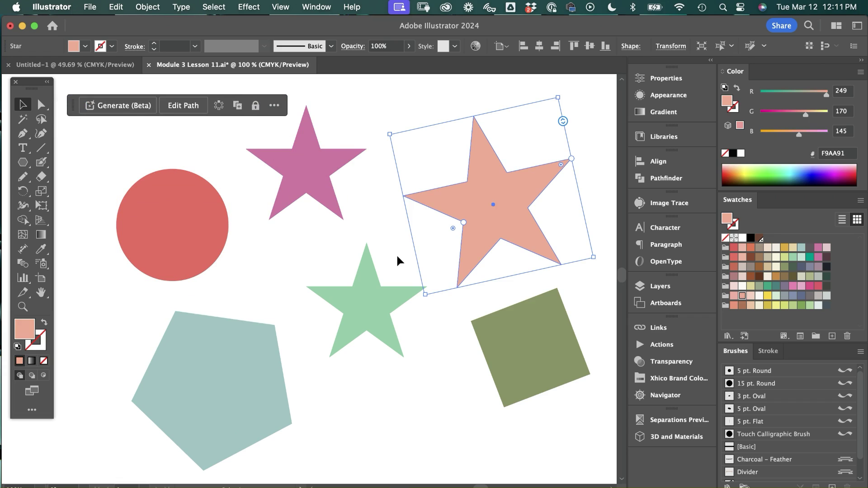
pyautogui.click(274, 105)
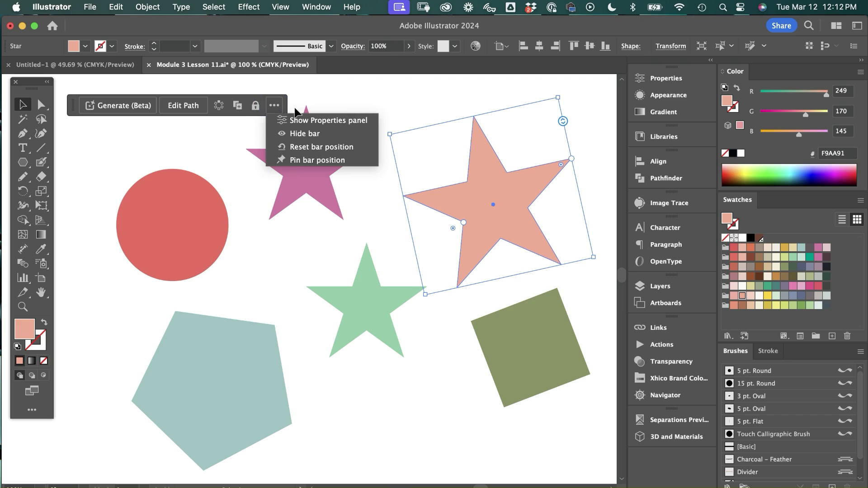
pyautogui.click(311, 148)
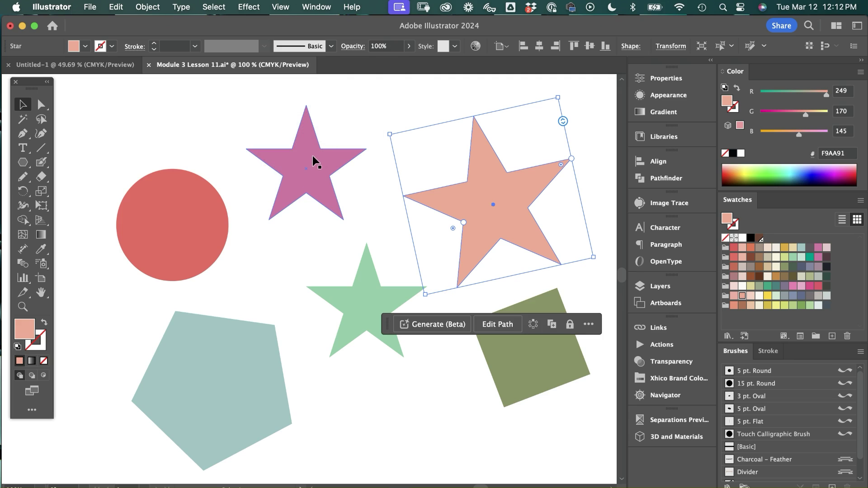
# Hide the contextual taskbar, then check the Window menu without changing anything.
pyautogui.click(588, 325)
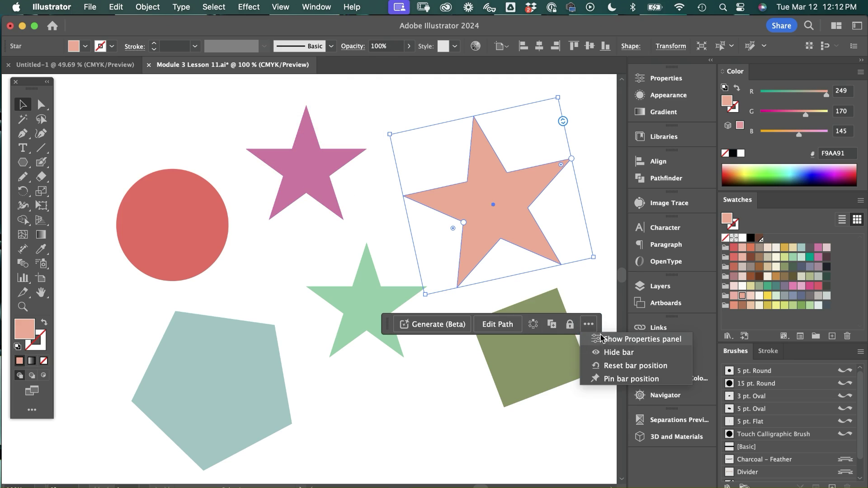
pyautogui.click(610, 353)
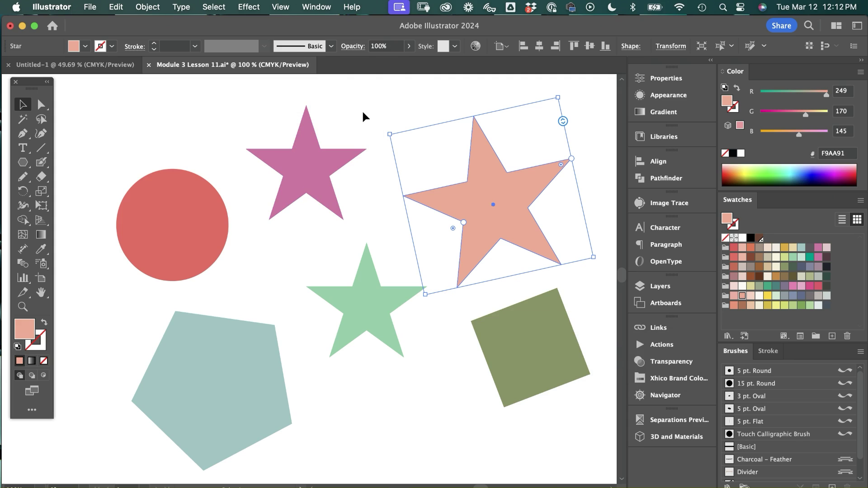
pyautogui.click(321, 9)
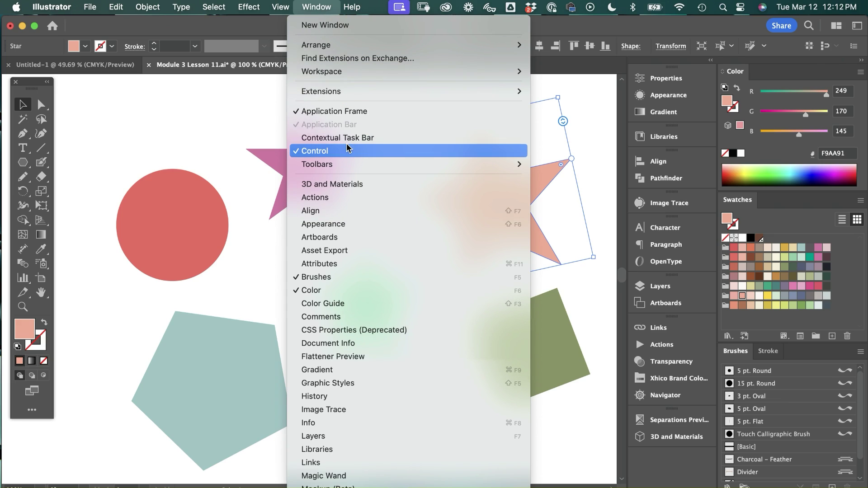
pyautogui.click(251, 123)
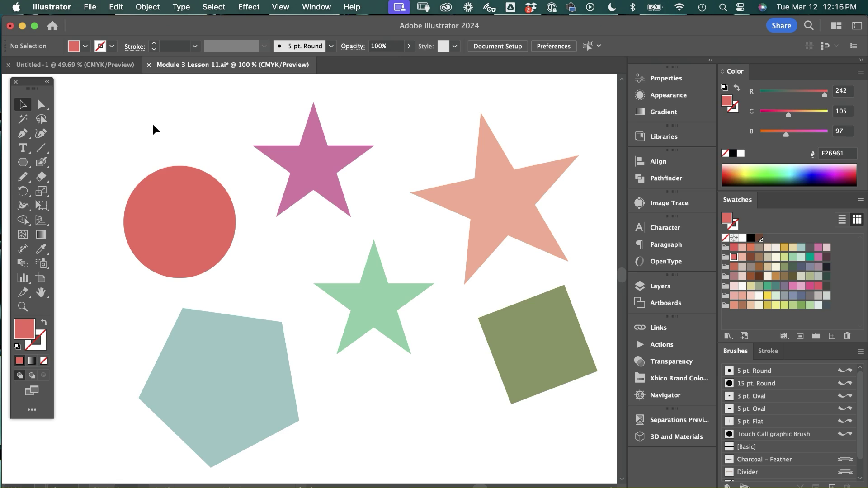
pyautogui.click(182, 204)
pyautogui.click(381, 283)
pyautogui.click(509, 334)
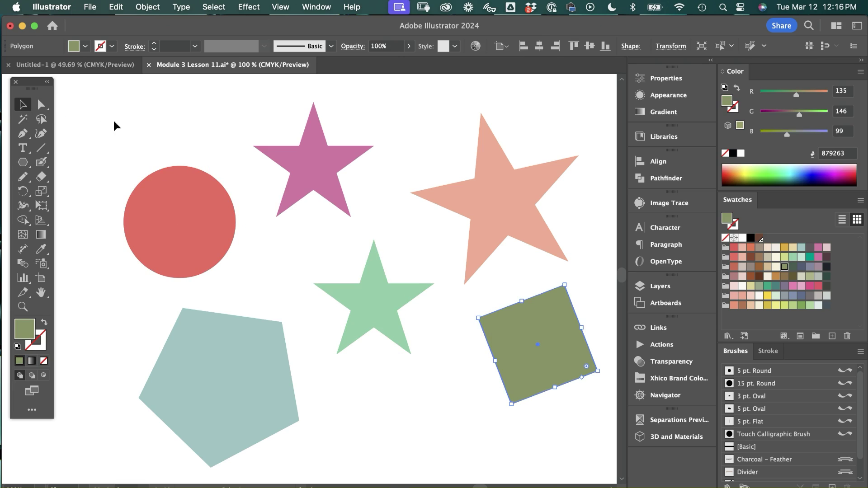
pyautogui.click(191, 190)
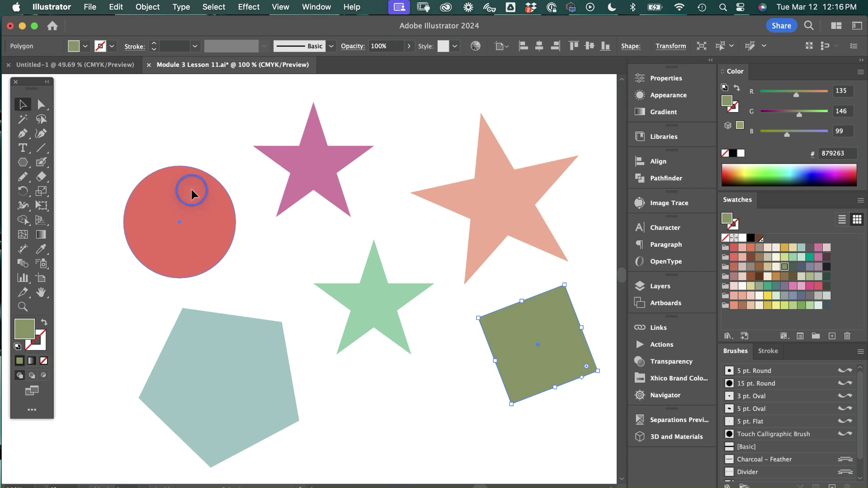
pyautogui.keyDown('shift'); pyautogui.click(372, 266); pyautogui.keyUp('shift')
pyautogui.keyDown('shift'); pyautogui.click(514, 316); pyautogui.keyUp('shift')
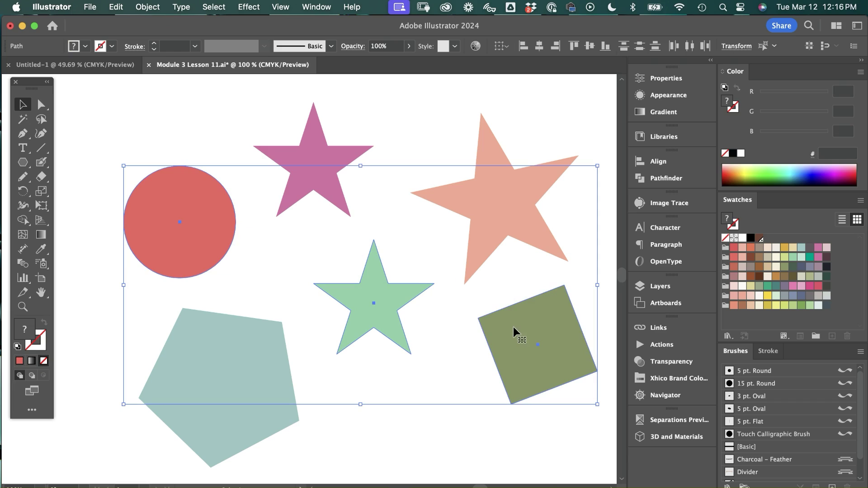
pyautogui.click(113, 142)
pyautogui.click(41, 119)
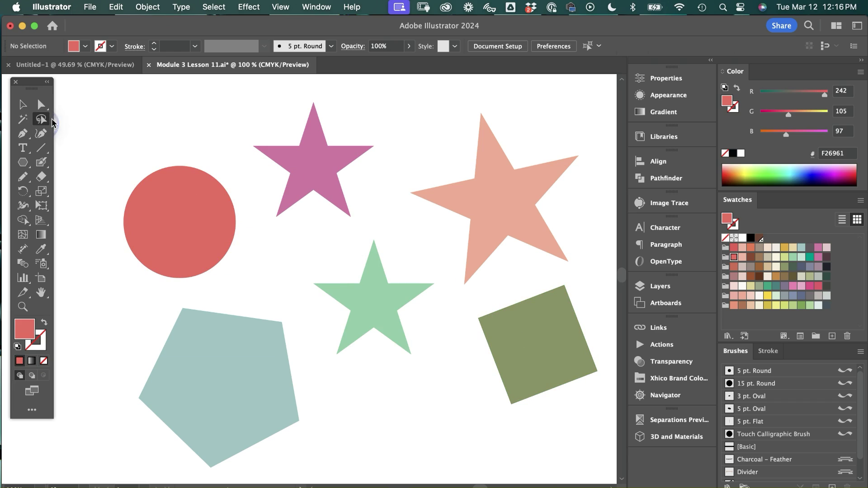
pyautogui.moveTo(249, 175)
pyautogui.mouseDown()
pyautogui.moveTo(227, 151)
pyautogui.moveTo(165, 148)
pyautogui.moveTo(109, 185)
pyautogui.moveTo(102, 227)
pyautogui.moveTo(114, 267)
pyautogui.moveTo(169, 295)
pyautogui.moveTo(266, 287)
pyautogui.moveTo(309, 320)
pyautogui.moveTo(326, 358)
pyautogui.moveTo(409, 376)
pyautogui.moveTo(457, 403)
pyautogui.moveTo(564, 424)
pyautogui.moveTo(604, 401)
pyautogui.moveTo(607, 342)
pyautogui.moveTo(594, 298)
pyautogui.moveTo(563, 275)
pyautogui.moveTo(459, 298)
pyautogui.moveTo(434, 256)
pyautogui.moveTo(389, 230)
pyautogui.moveTo(321, 249)
pyautogui.moveTo(285, 238)
pyautogui.moveTo(259, 172)
pyautogui.mouseUp()
pyautogui.click(23, 104)
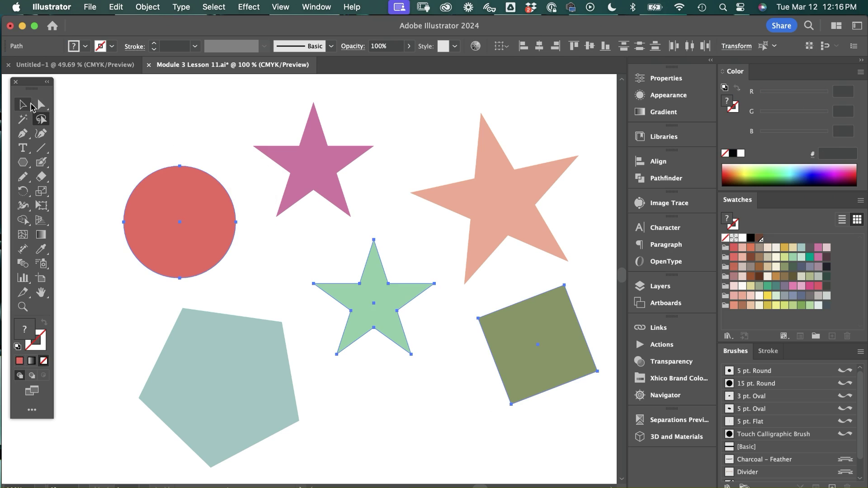
pyautogui.click(124, 151)
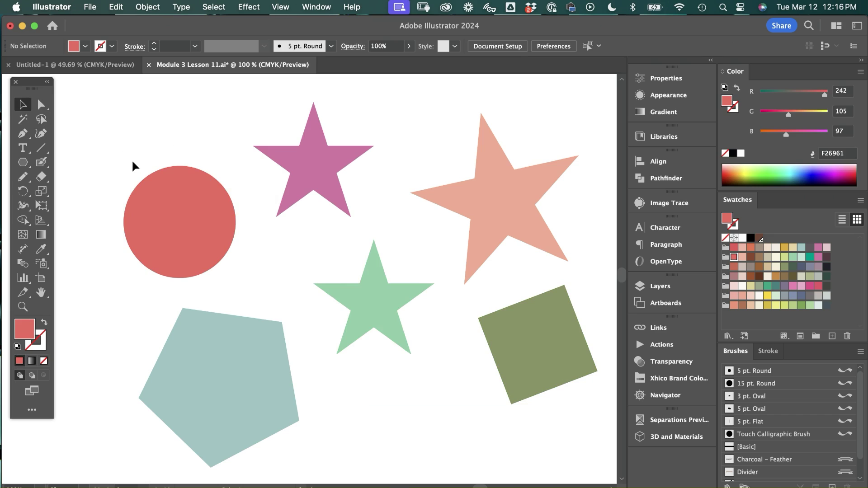
pyautogui.moveTo(108, 161); pyautogui.dragTo(602, 416)
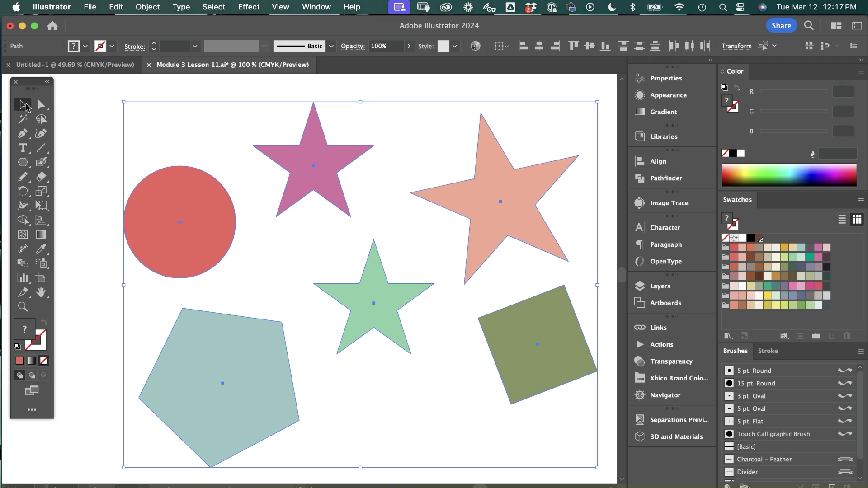
# Drag an enclosing marquee around all six shapes to select them, then deselect.
pyautogui.moveTo(91, 134); pyautogui.dragTo(607, 420)
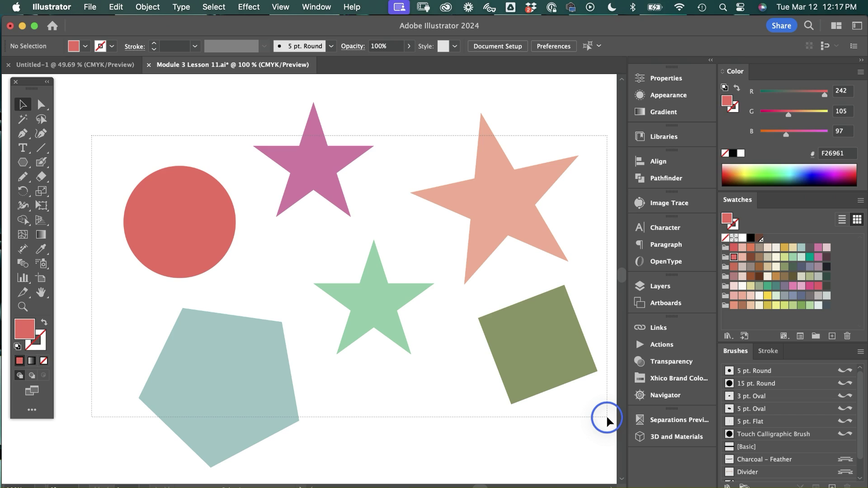
pyautogui.moveTo(606, 418); pyautogui.dragTo(607, 420)
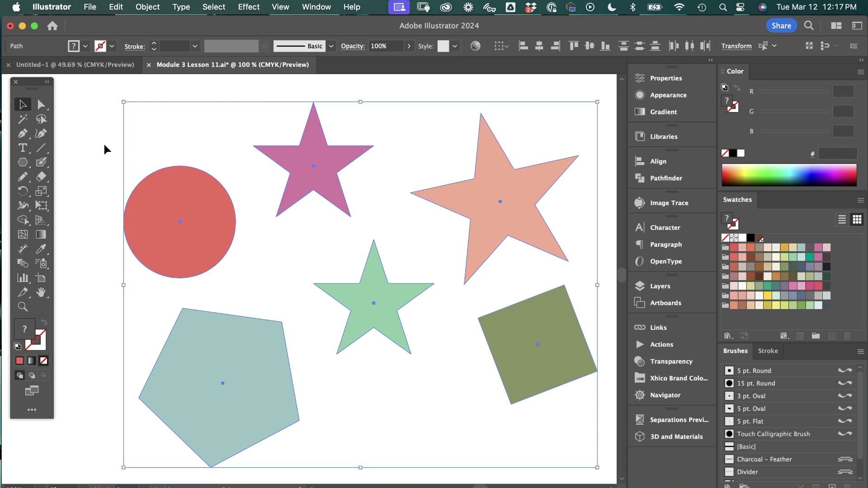
pyautogui.click(91, 154)
# Drag an enclosing marquee so only the fully enclosed shapes get selected.
pyautogui.moveTo(100, 141); pyautogui.dragTo(546, 419)
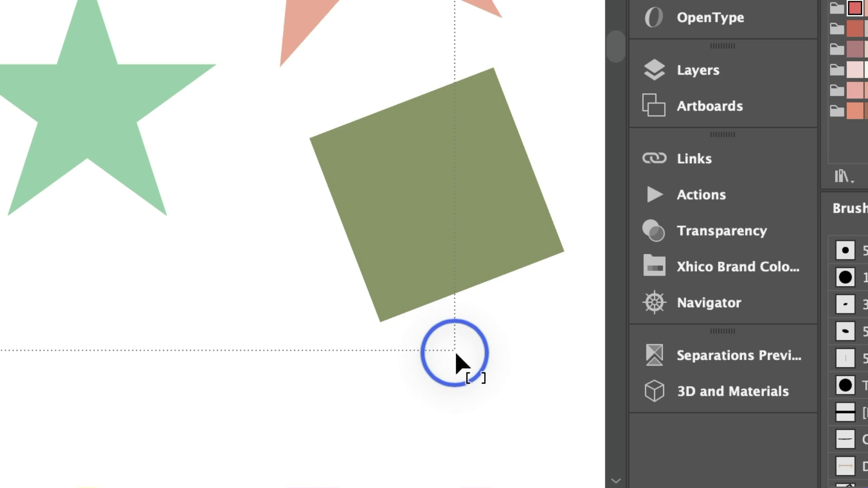
pyautogui.moveTo(456, 356); pyautogui.dragTo(580, 373)
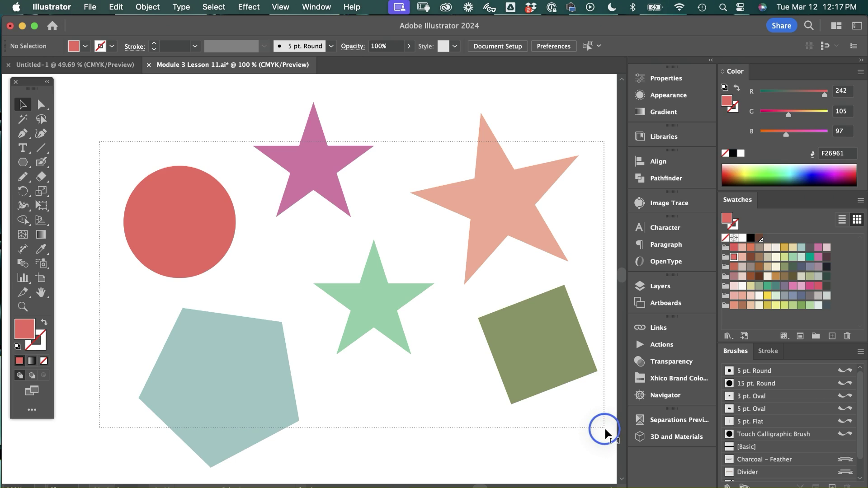
pyautogui.moveTo(605, 429); pyautogui.dragTo(605, 430)
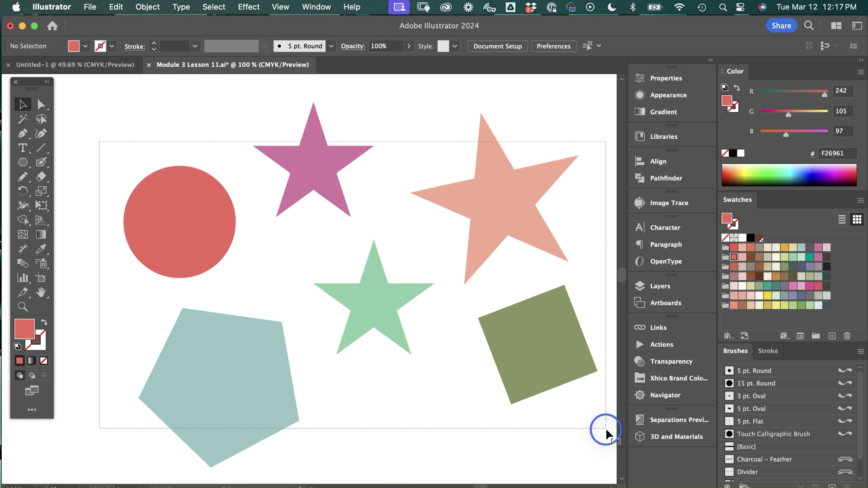
pyautogui.moveTo(606, 430); pyautogui.dragTo(605, 428)
pyautogui.press('Escape')
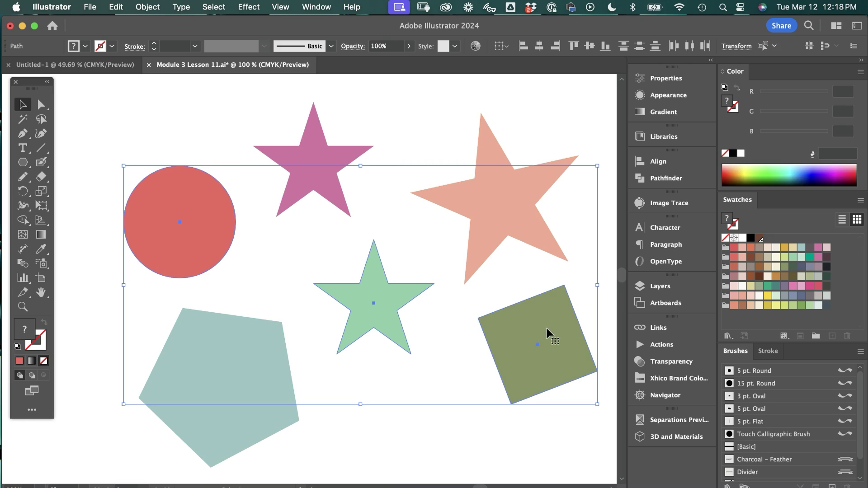
# Clear the selection and redraw the marquee to select the circle, green star and square.
pyautogui.click(114, 127)
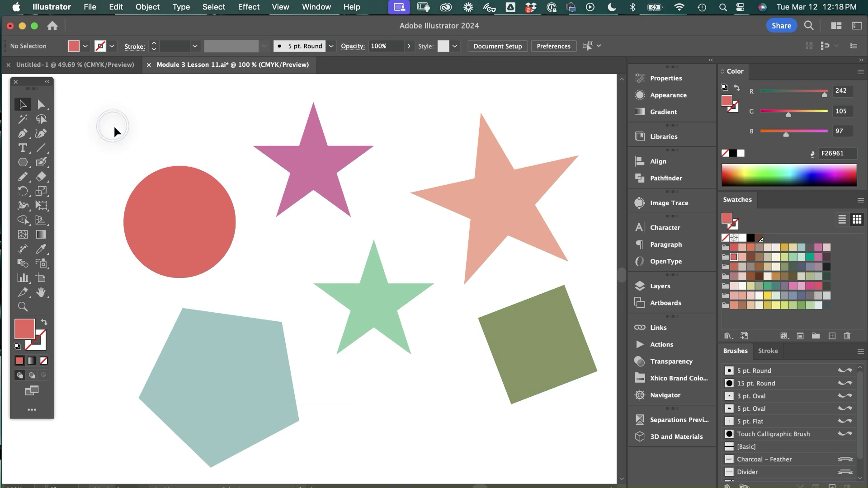
pyautogui.moveTo(98, 131); pyautogui.dragTo(598, 420)
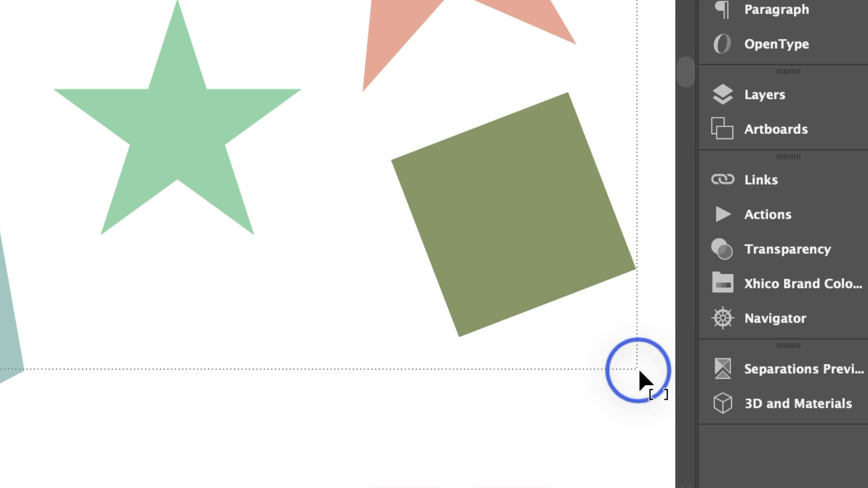
pyautogui.moveTo(639, 371); pyautogui.dragTo(654, 367)
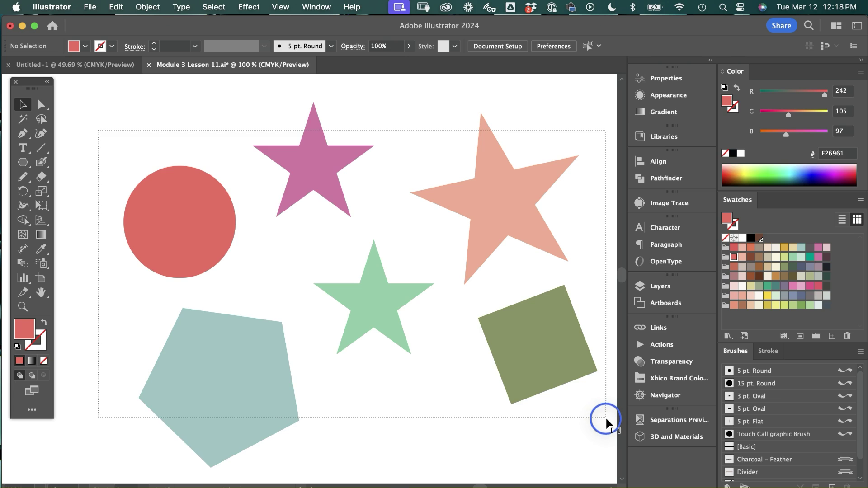
pyautogui.moveTo(606, 418); pyautogui.dragTo(606, 415)
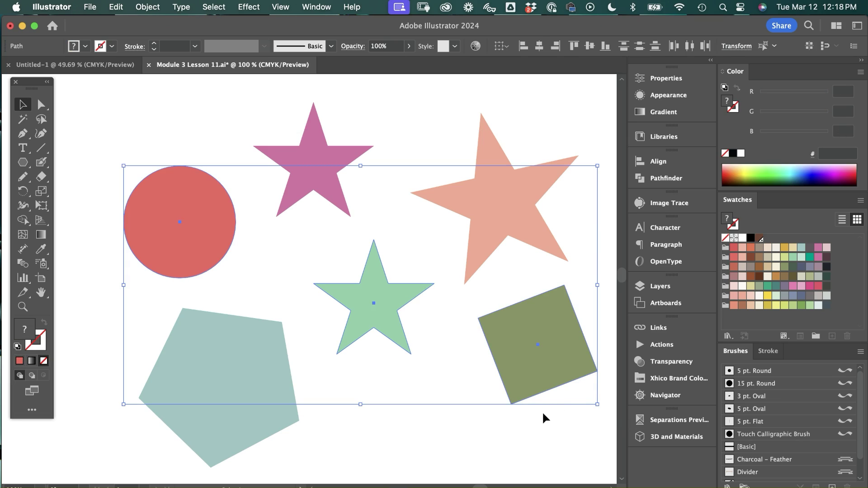
# Deselect the three shapes, select the pink star and zoom in on it.
pyautogui.click(379, 112)
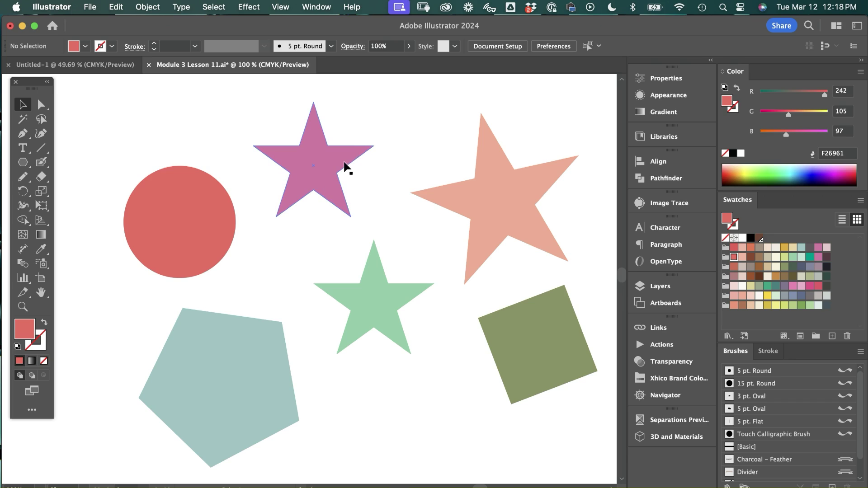
pyautogui.click(346, 167)
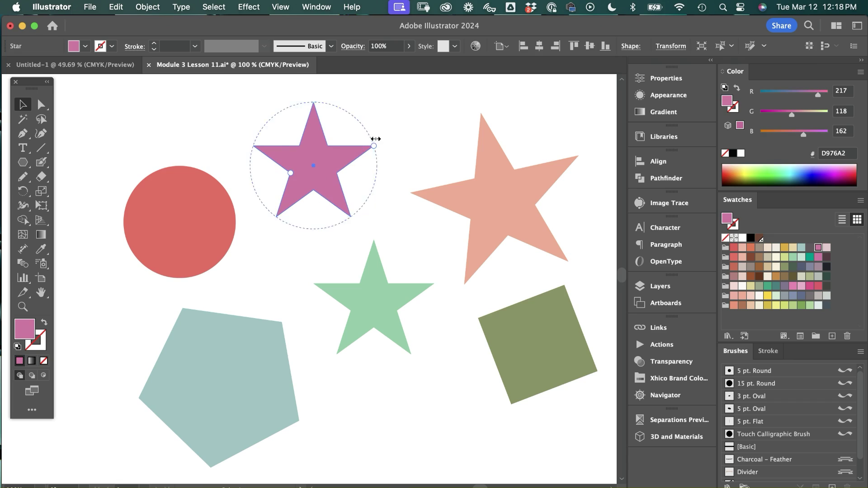
pyautogui.press('super+equal')
pyautogui.click(296, 286)
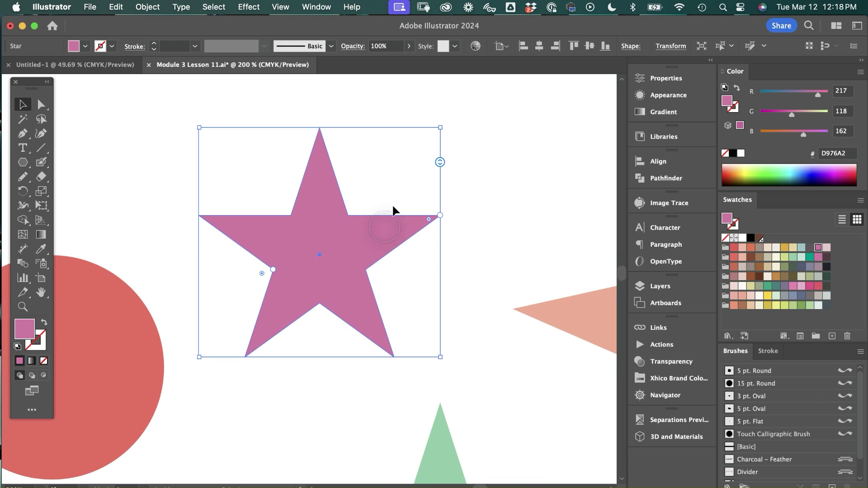
# Reshape the star to 15 points, adjusting point thickness and outer radius and rounding the inner corners.
pyautogui.moveTo(440, 162); pyautogui.dragTo(444, 213)
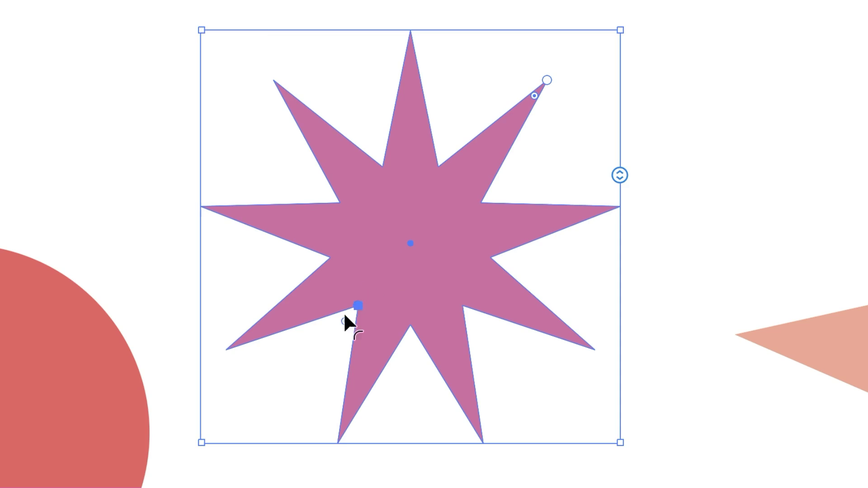
pyautogui.moveTo(288, 292); pyautogui.dragTo(304, 277)
pyautogui.moveTo(385, 279); pyautogui.dragTo(356, 314)
pyautogui.moveTo(547, 80)
pyautogui.mouseDown()
pyautogui.moveTo(620, 2)
pyautogui.moveTo(549, 81)
pyautogui.mouseUp()
pyautogui.click(353, 313)
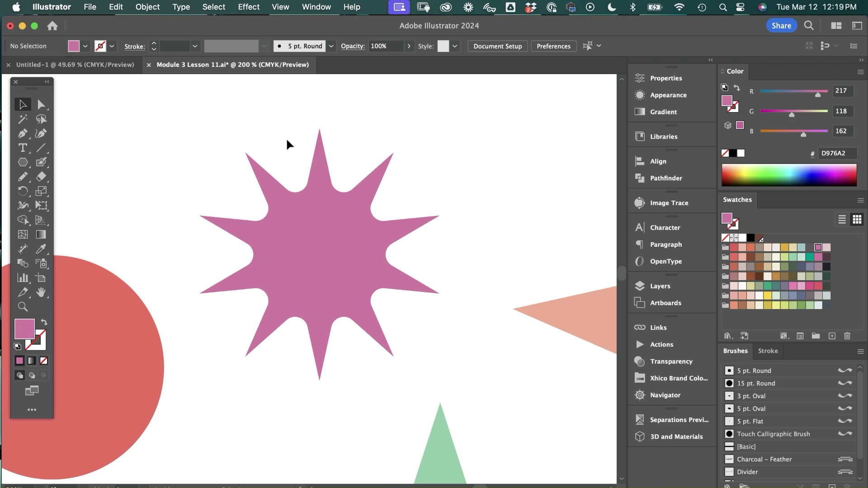
pyautogui.click(329, 210)
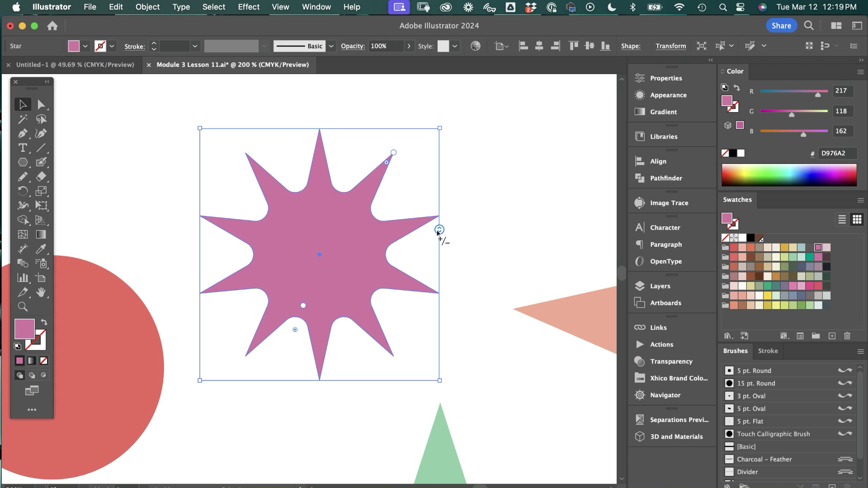
pyautogui.moveTo(438, 230); pyautogui.dragTo(444, 213)
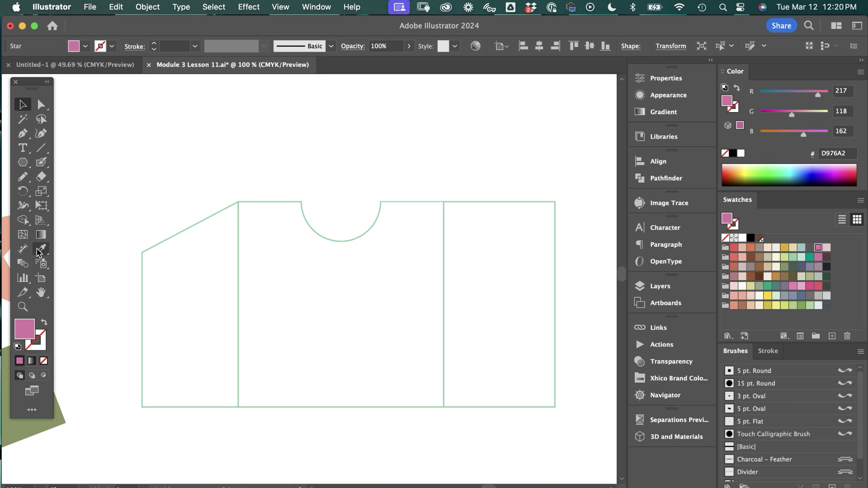
# With the Dimension Tool, draw a 192 pt linear dimension along the central panel's top edge.
pyautogui.click(22, 252)
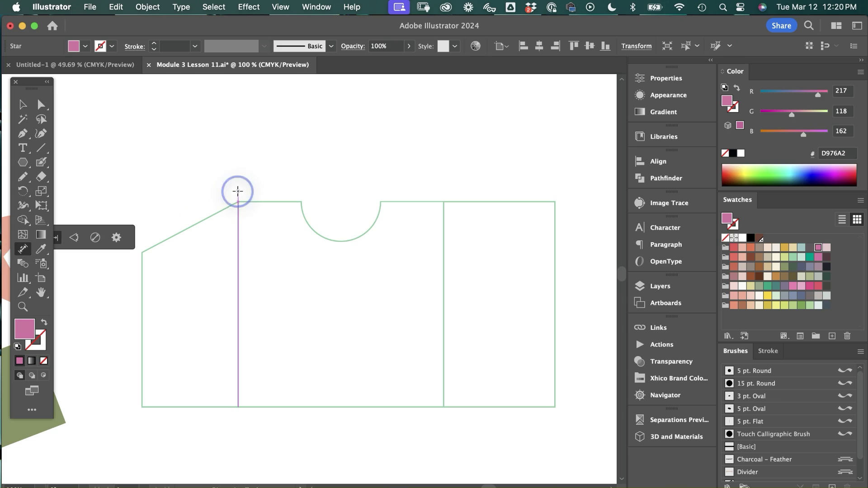
pyautogui.moveTo(238, 191); pyautogui.dragTo(272, 186)
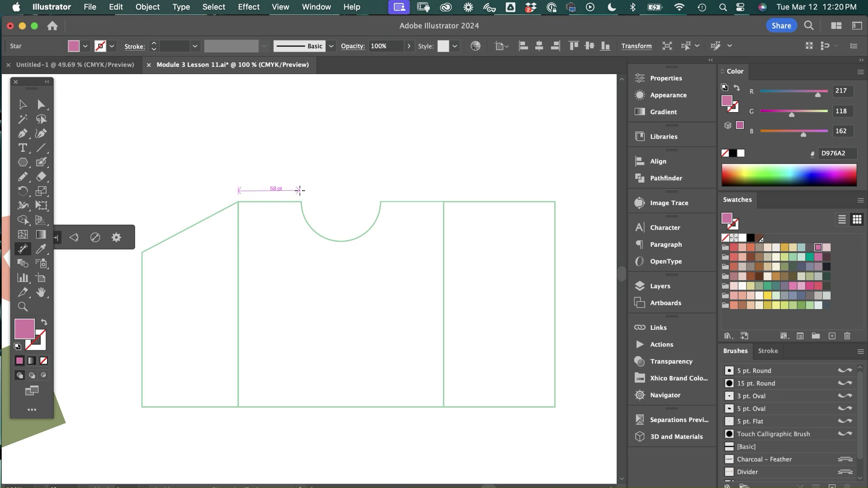
pyautogui.moveTo(302, 190)
pyautogui.mouseDown()
pyautogui.moveTo(441, 188)
pyautogui.moveTo(455, 202)
pyautogui.moveTo(443, 188)
pyautogui.mouseUp()
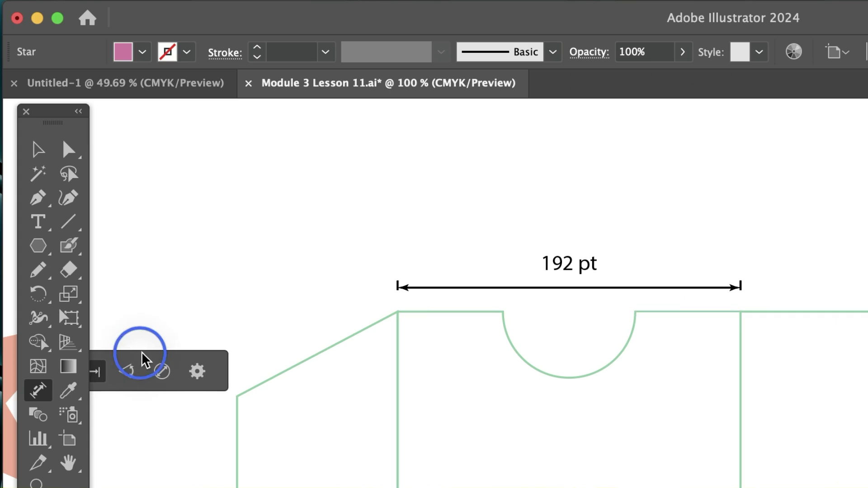
# Add a 90° angular dimension at the panel's top-left corner.
pyautogui.moveTo(144, 364); pyautogui.dragTo(231, 250)
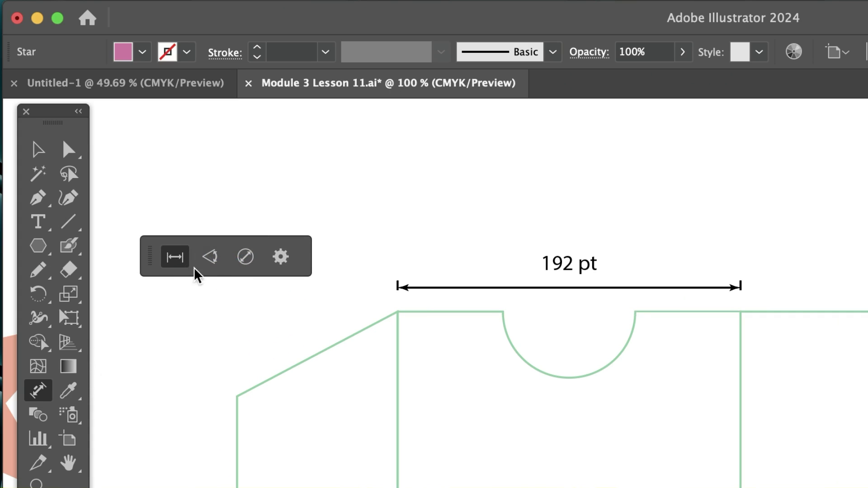
pyautogui.click(210, 258)
pyautogui.moveTo(397, 312); pyautogui.dragTo(465, 348)
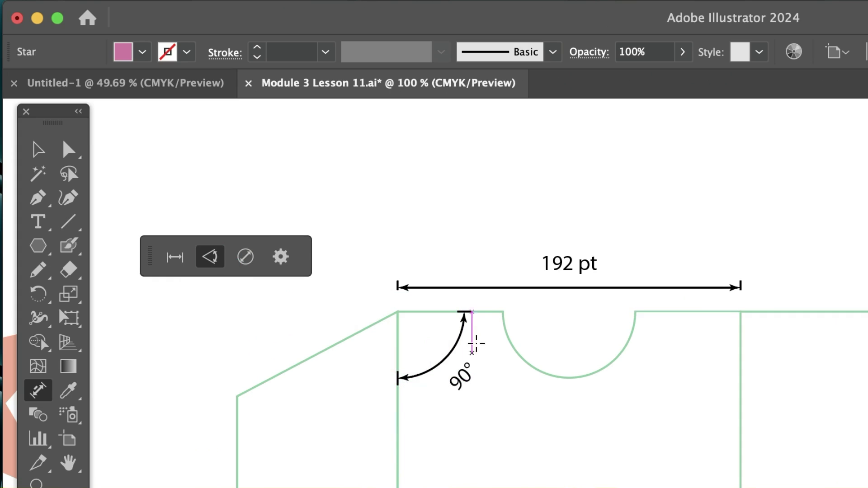
# Add an R 37 pt radial dimension to the semicircular notch.
pyautogui.click(247, 262)
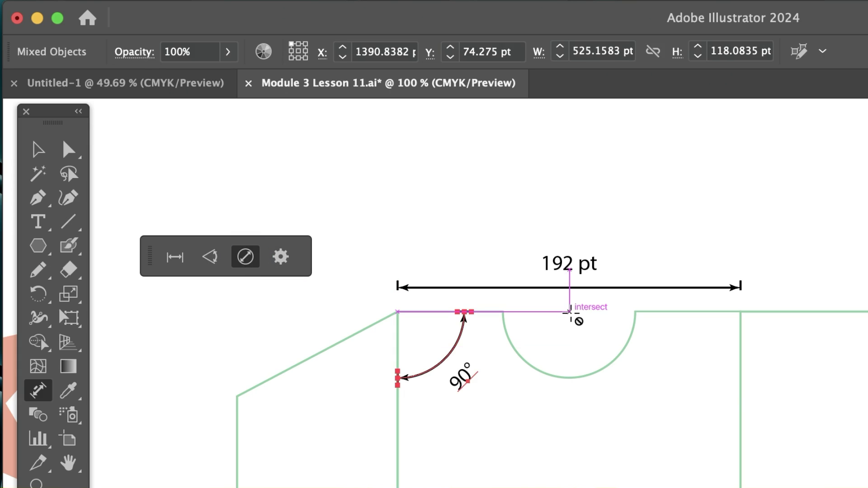
pyautogui.click(569, 312)
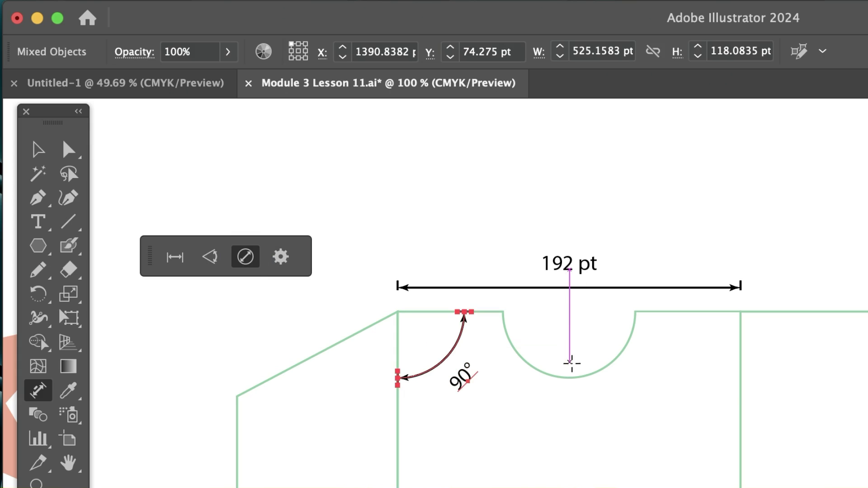
pyautogui.click(604, 361)
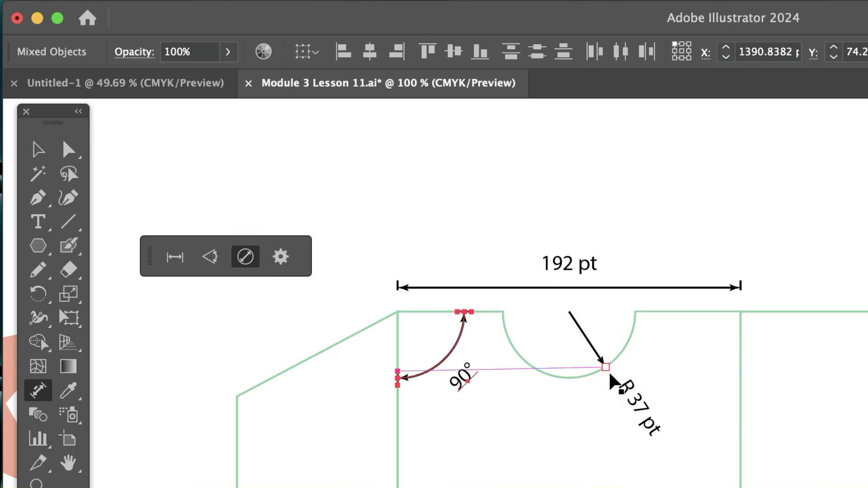
pyautogui.click(626, 425)
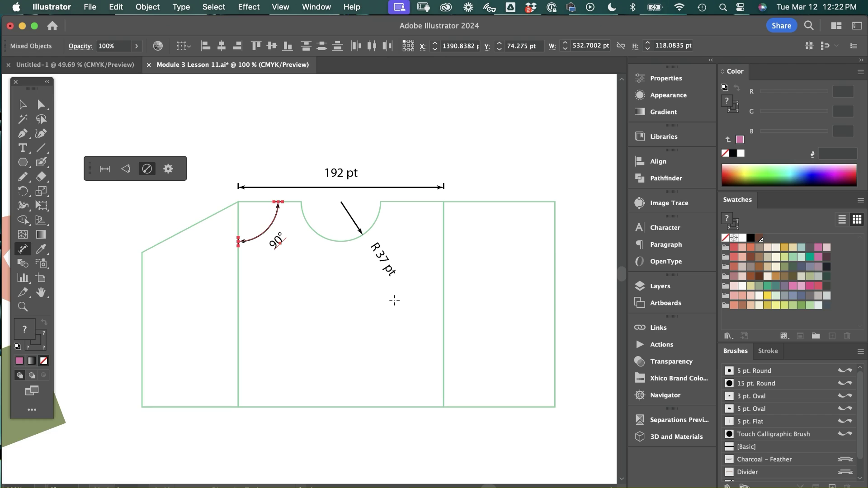
# Add a vertical 192 pt linear dimension on the right side and exit the tool.
pyautogui.click(175, 257)
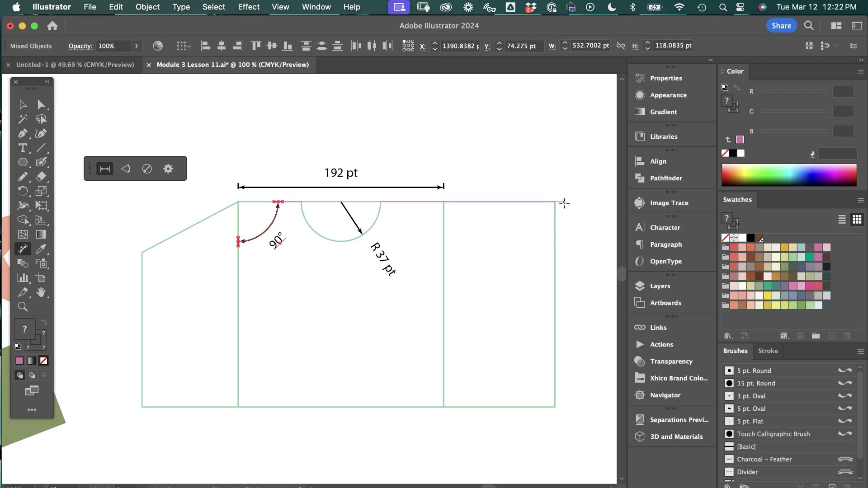
pyautogui.moveTo(562, 202); pyautogui.dragTo(568, 407)
pyautogui.press('v')
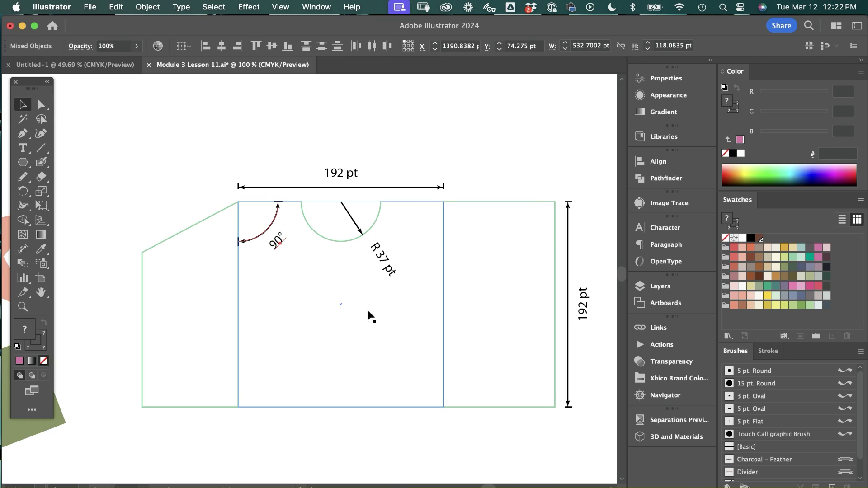